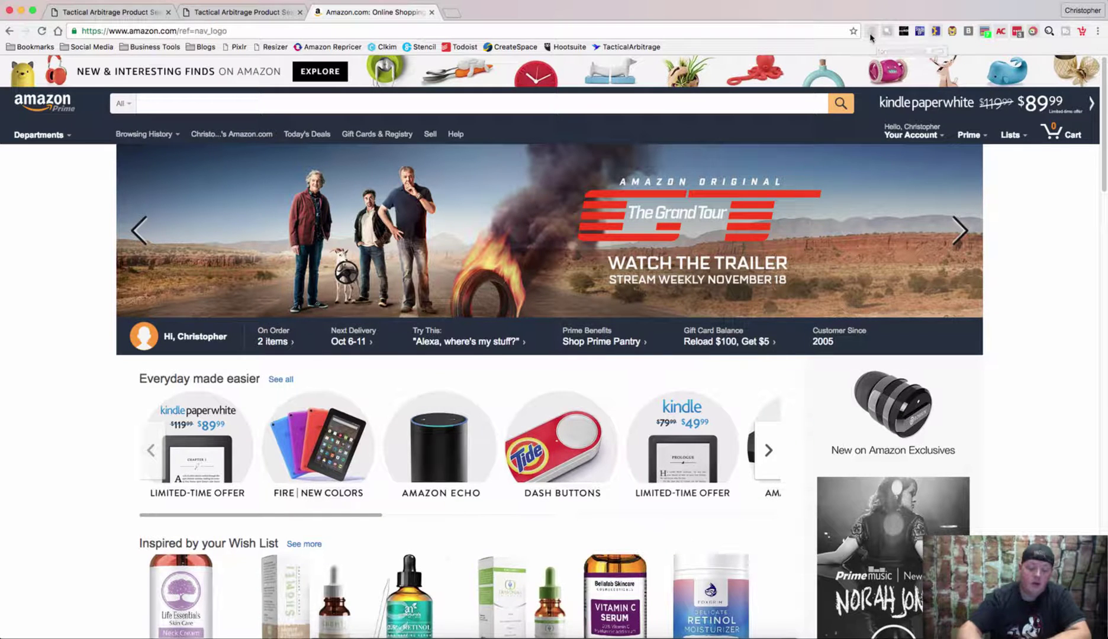
Mute the sound, open the Rola-Chem Scumbug Oil Absorbing Sponge, and scroll to its new-offer sellers.
key(XF86AudioMute)
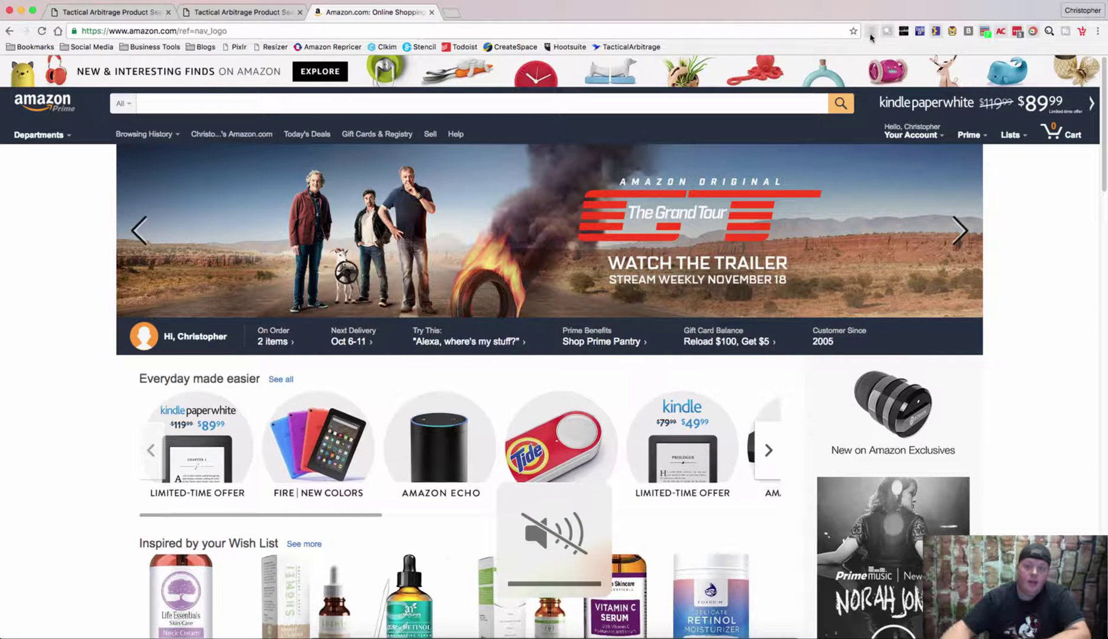
mouse_move(867, 205)
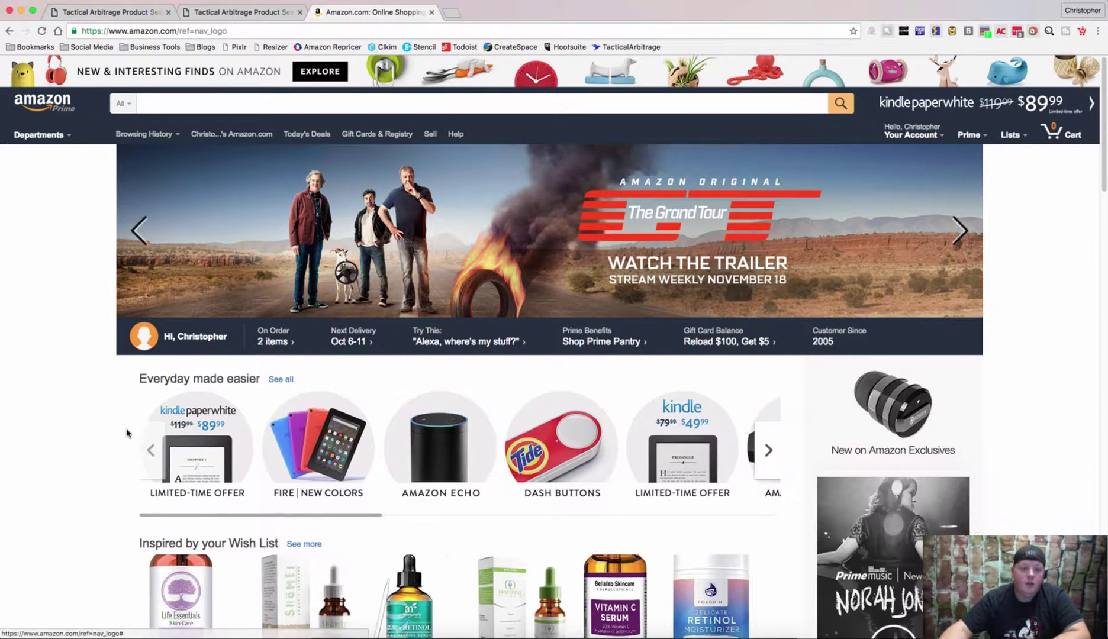
scroll(127, 433, down, 14)
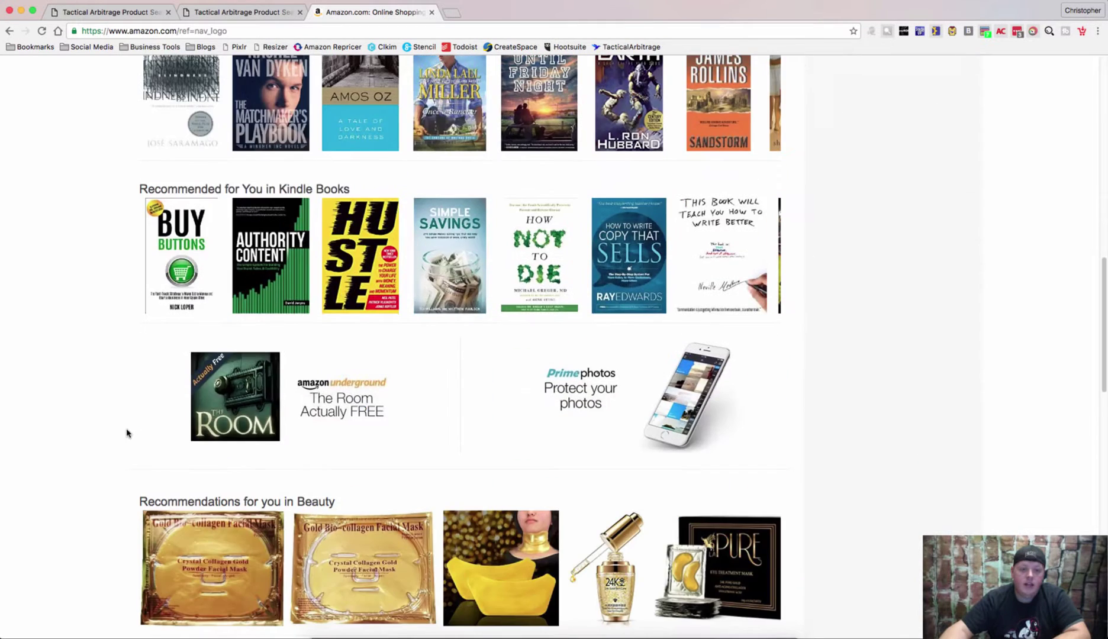
scroll(127, 433, down, 7)
scroll(126, 433, down, 1)
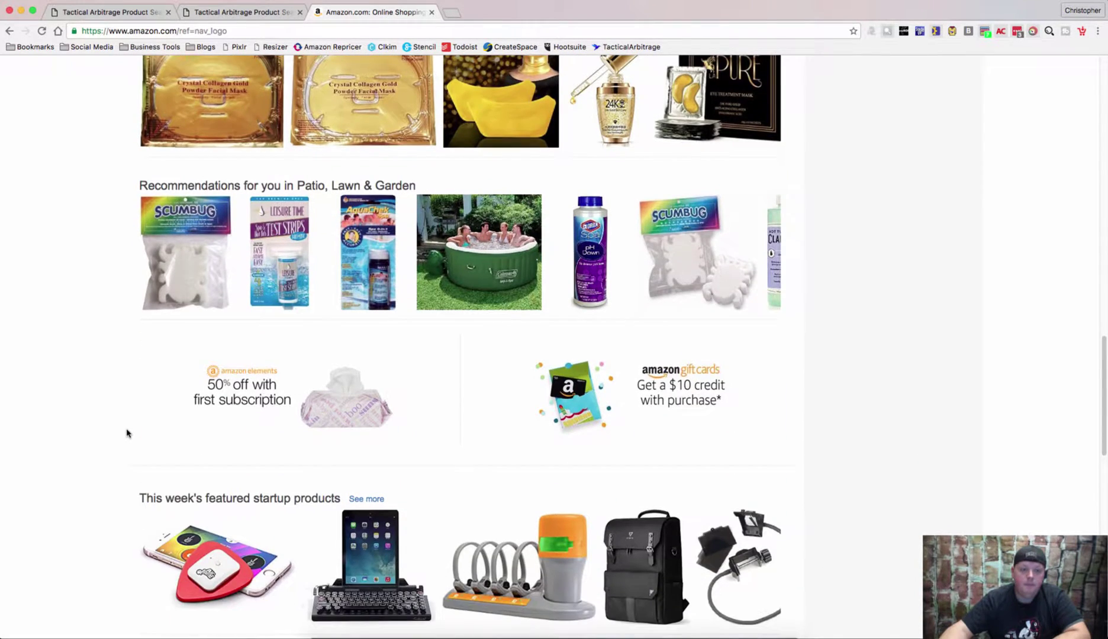
click(201, 273)
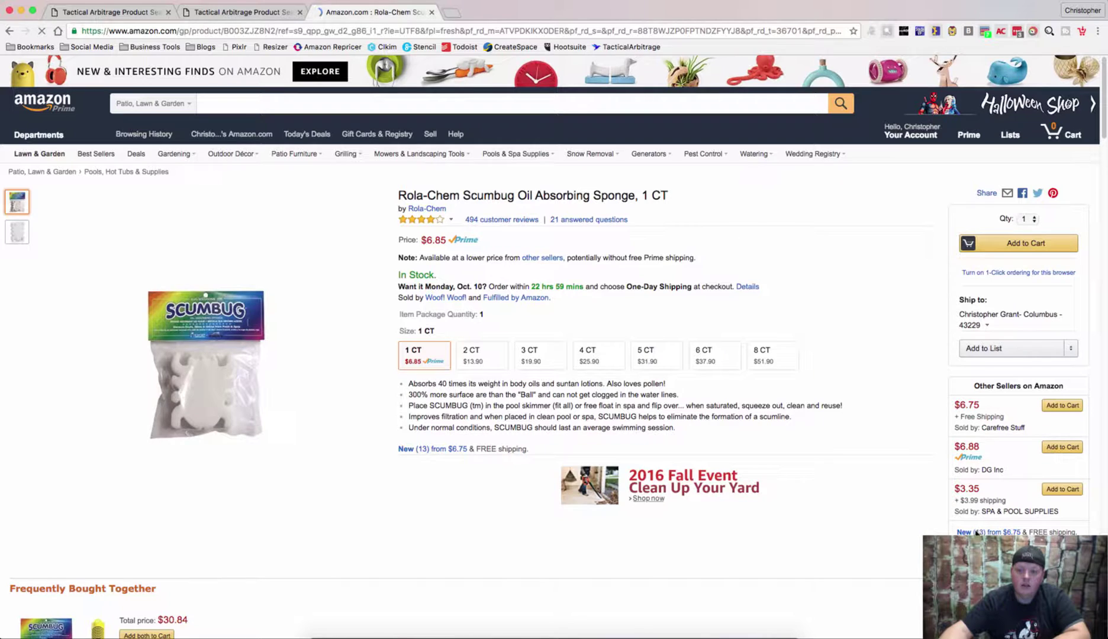
scroll(980, 299, down, 7)
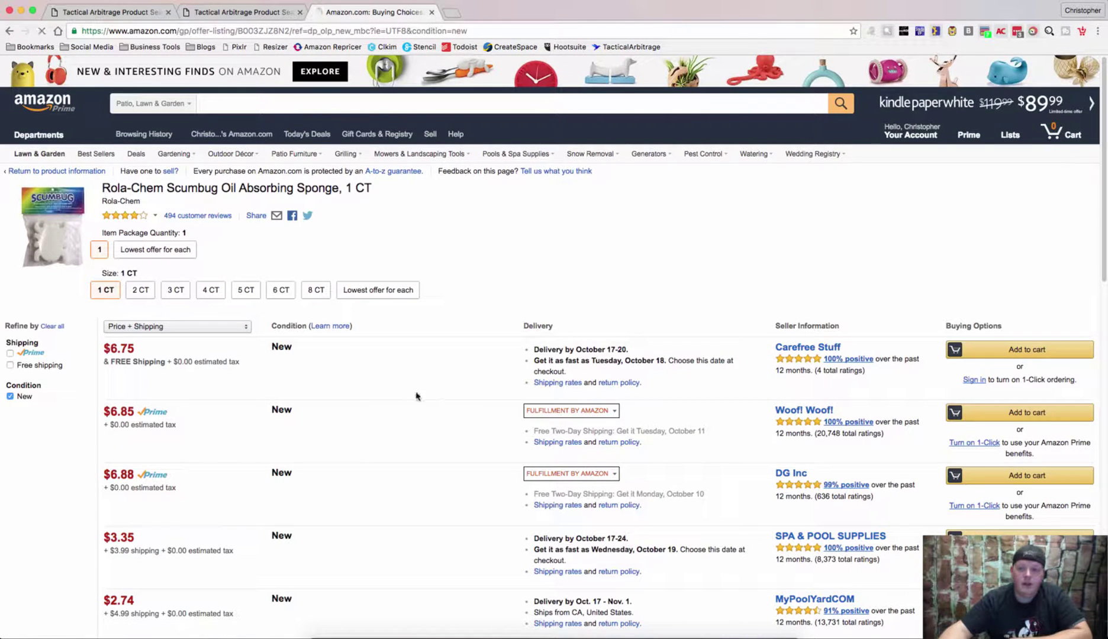
scroll(506, 425, down, 5)
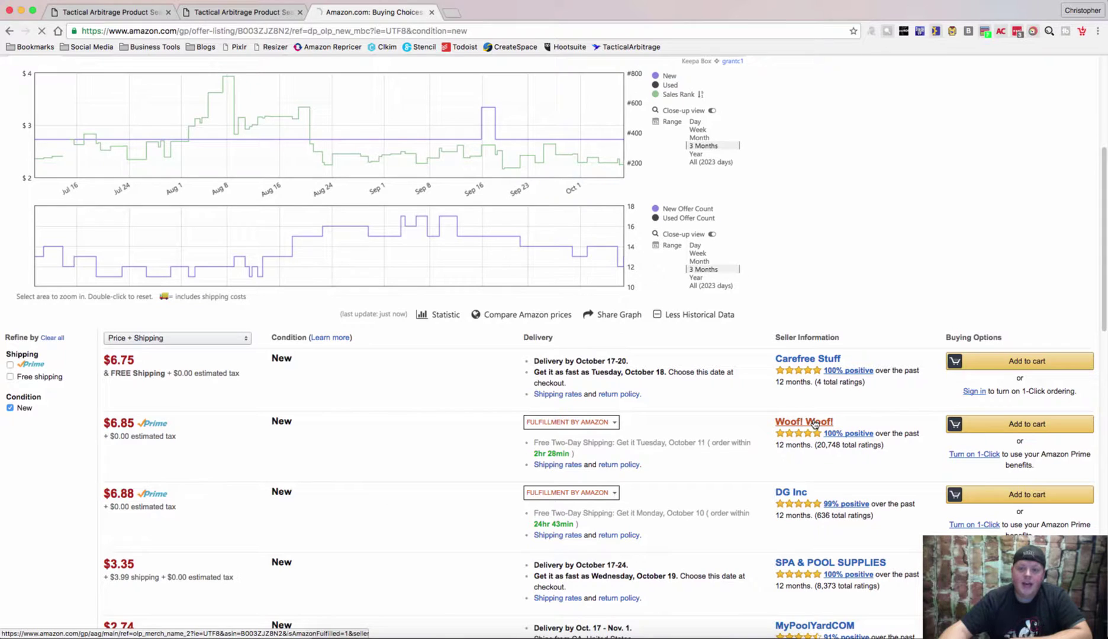
Go through the Woof! Woof! seller profile to its storefront listing 138 products.
click(815, 422)
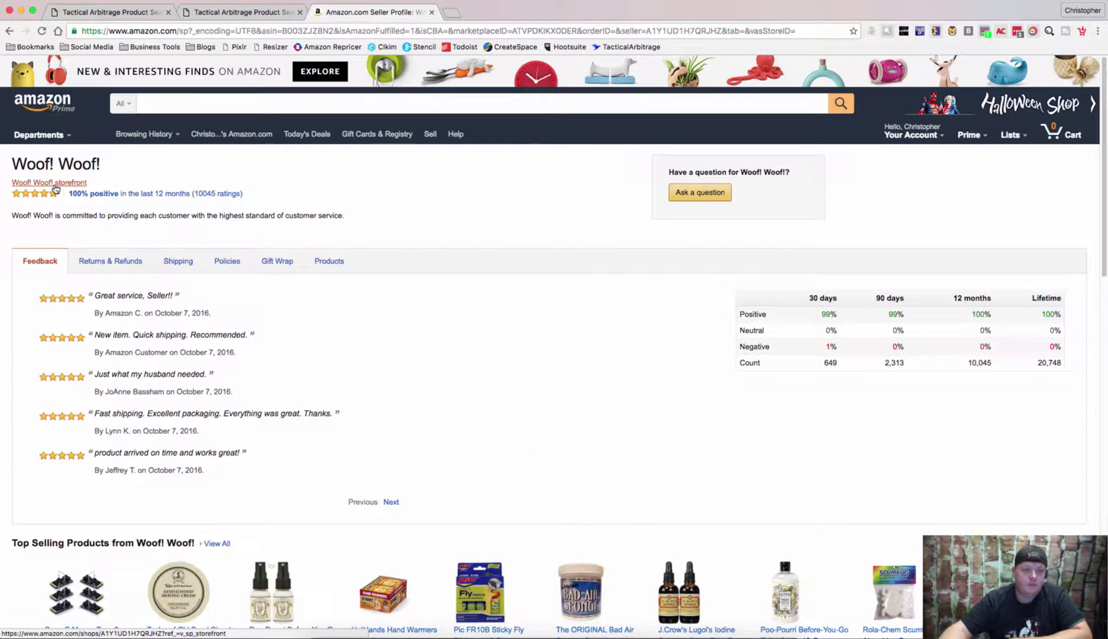
click(55, 188)
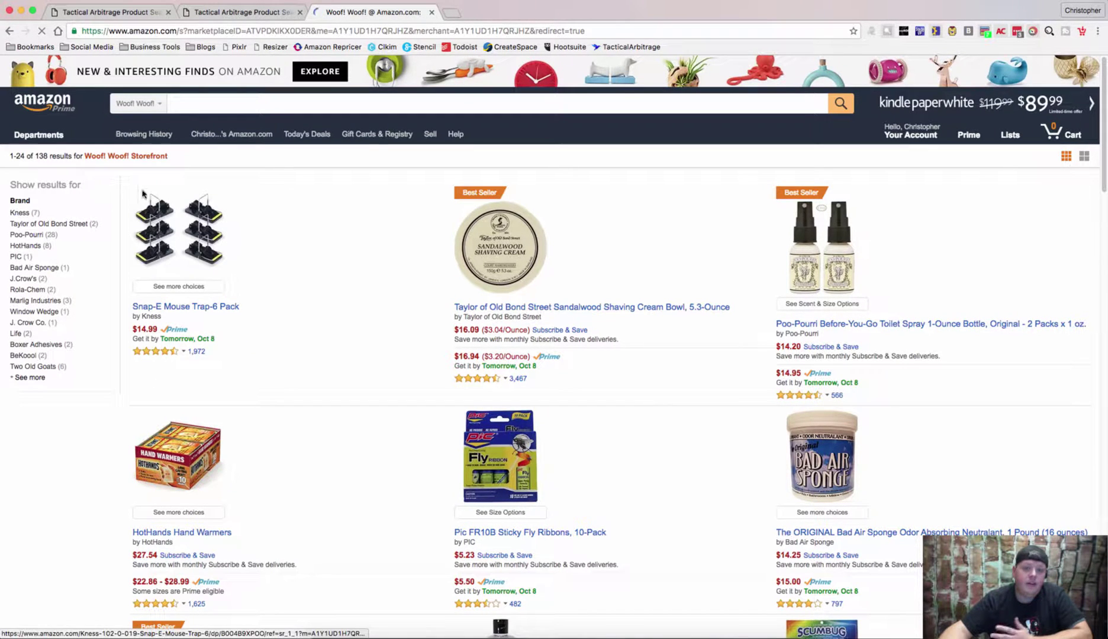
mouse_move(214, 219)
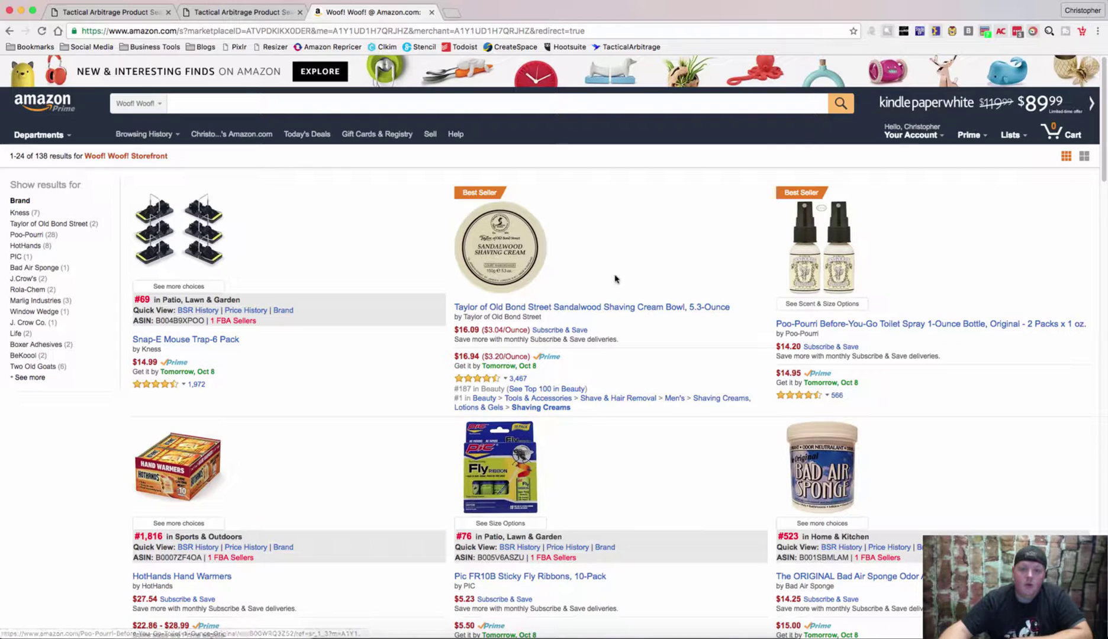
Run StoreFront Stalker PRO's 'All ASIN From this Seller/Page' scan on the Woof! Woof! storefront.
right_click(870, 34)
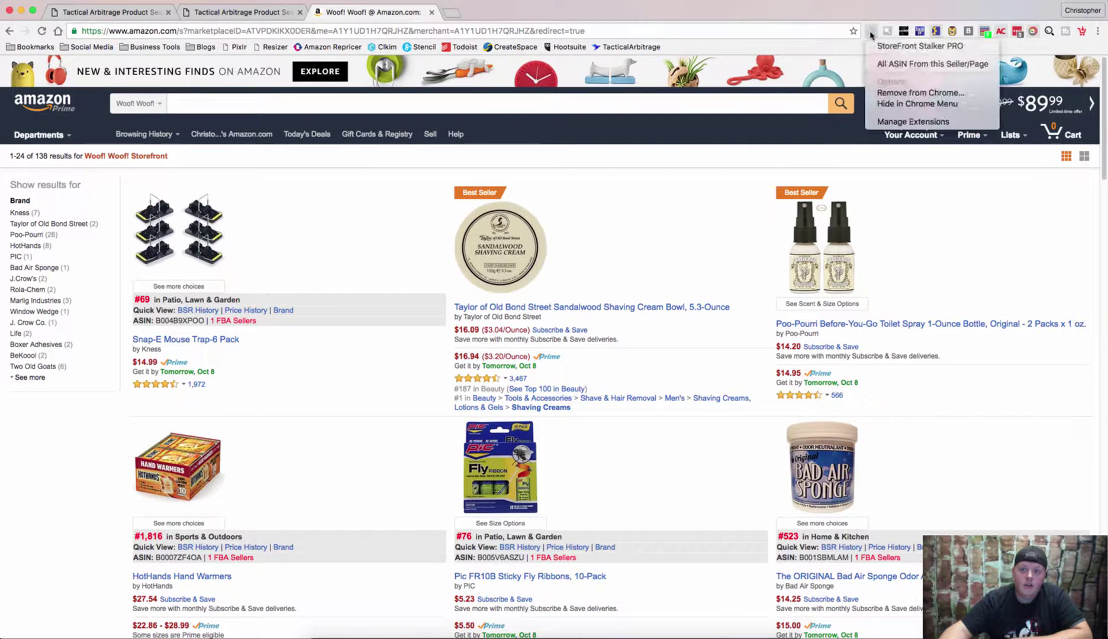
click(900, 67)
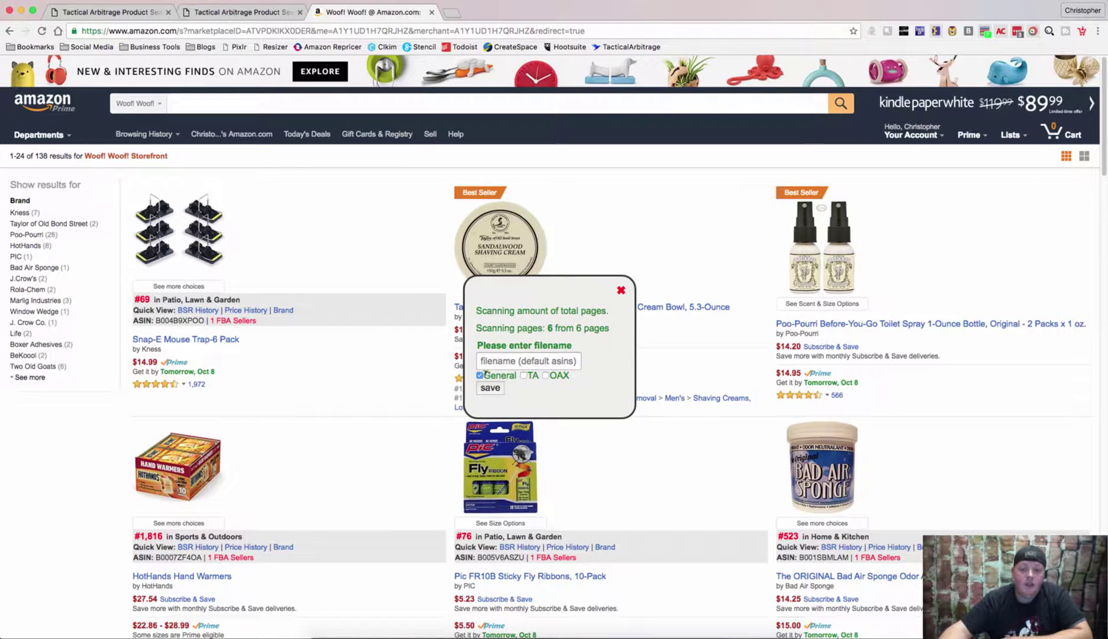
Enable OAX format, name the export 'Woof!Woof! Storefront', and export the ASINs as CSV.
click(545, 375)
click(517, 359)
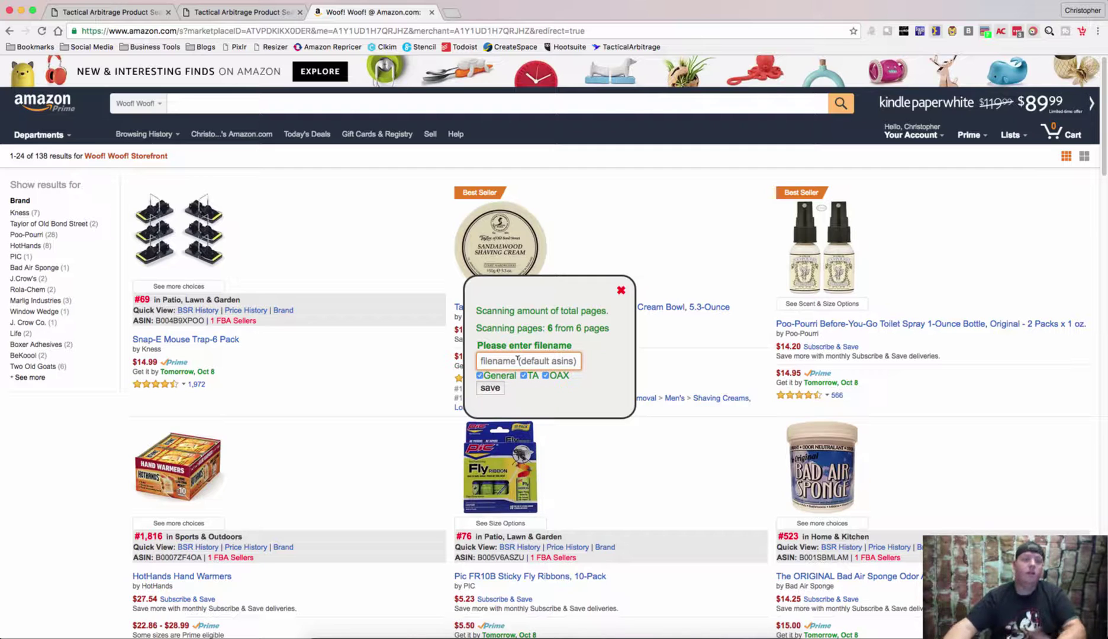
text(Woof)
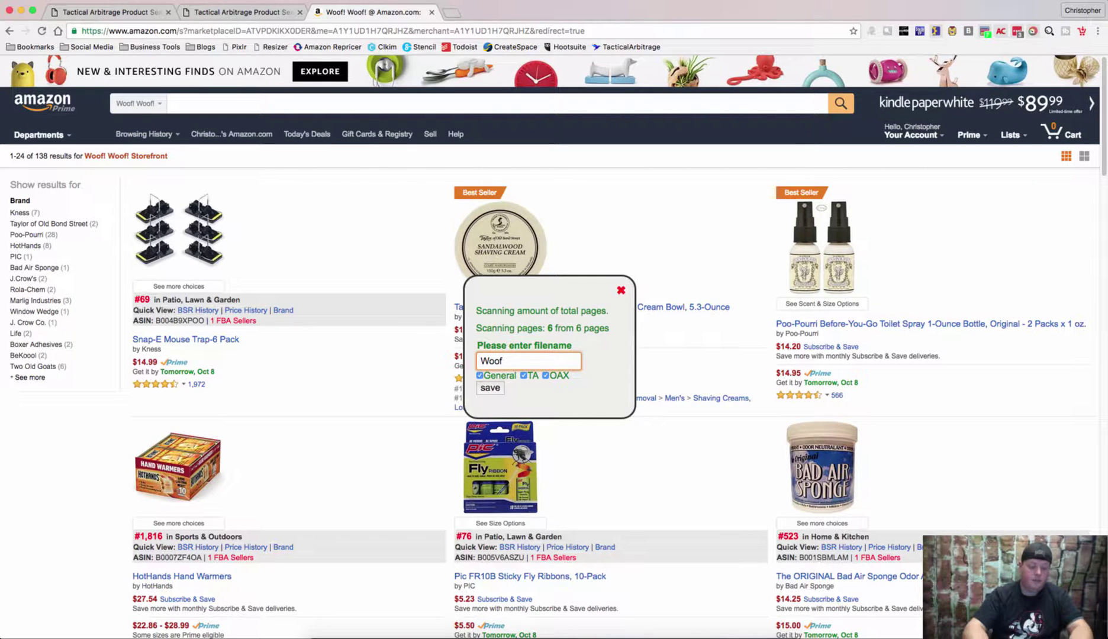
text(!Woof!)
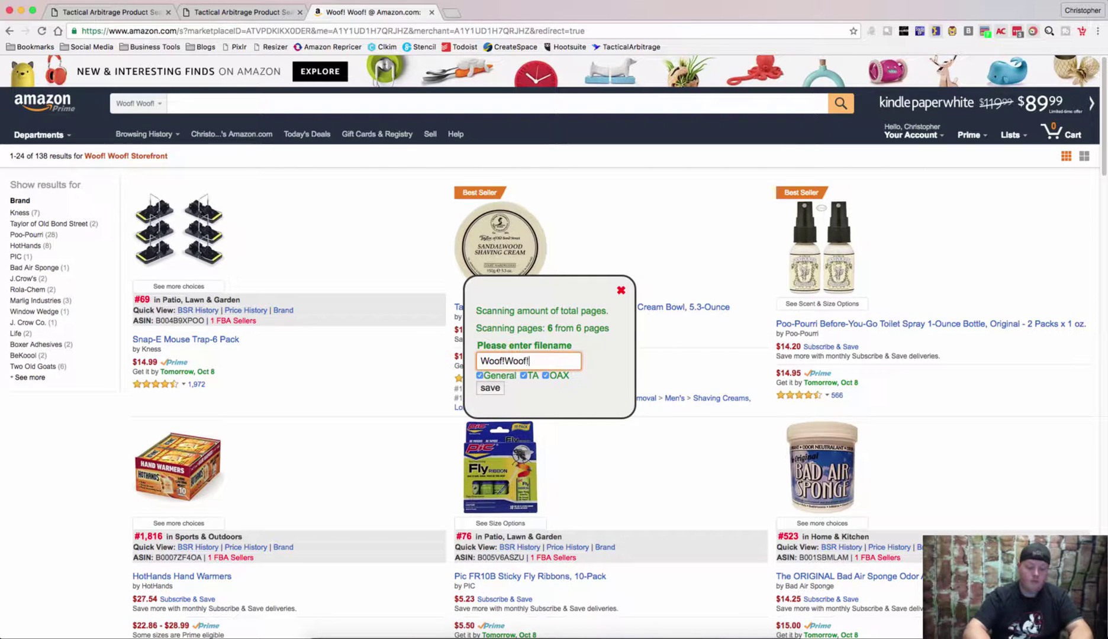
text( Sto)
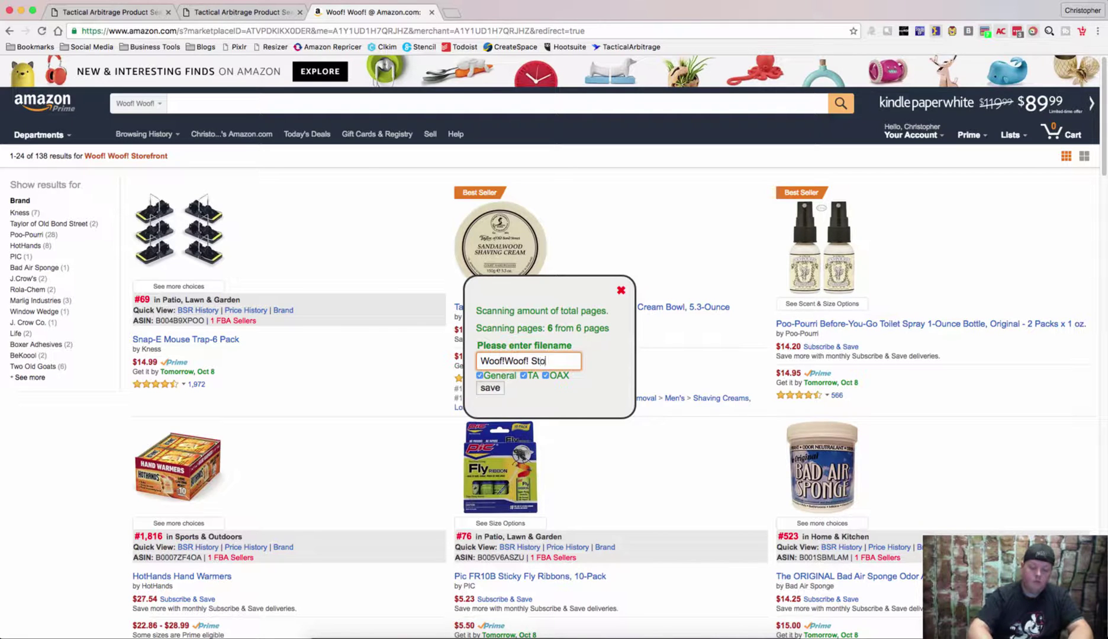
text(refront)
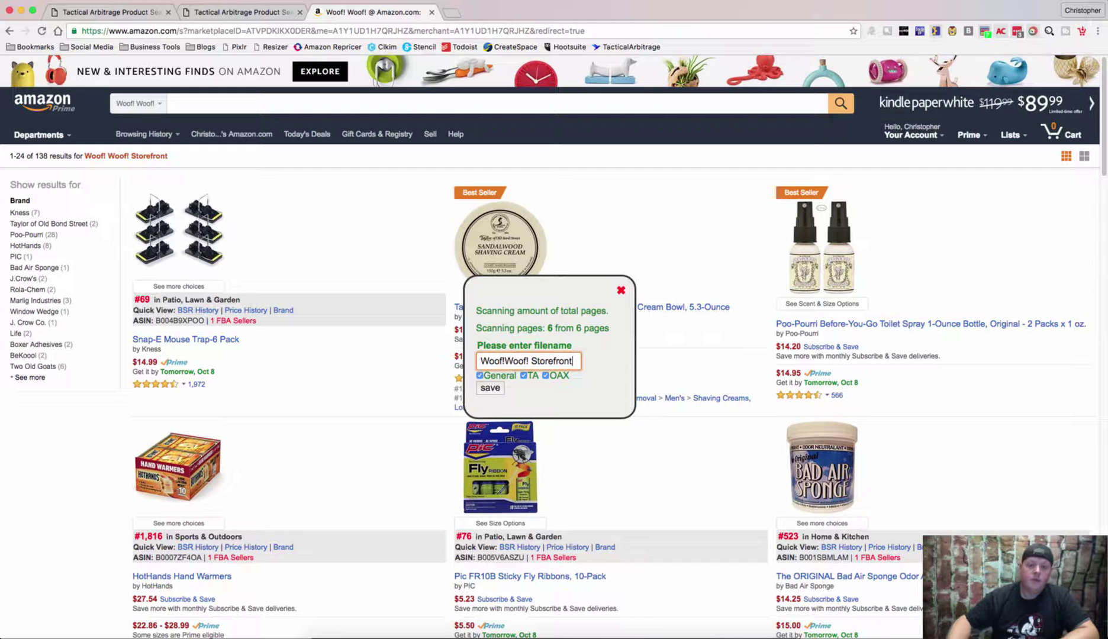
click(493, 389)
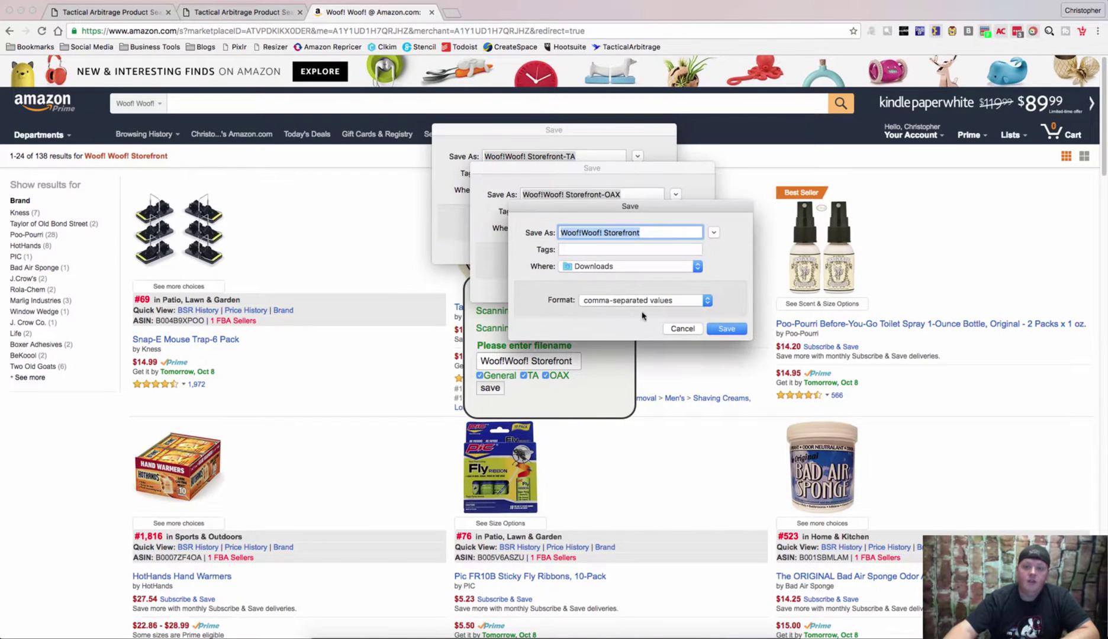
Save the General, OAX and TA CSV files, then dismiss the downloads bar and close the scanner.
click(726, 329)
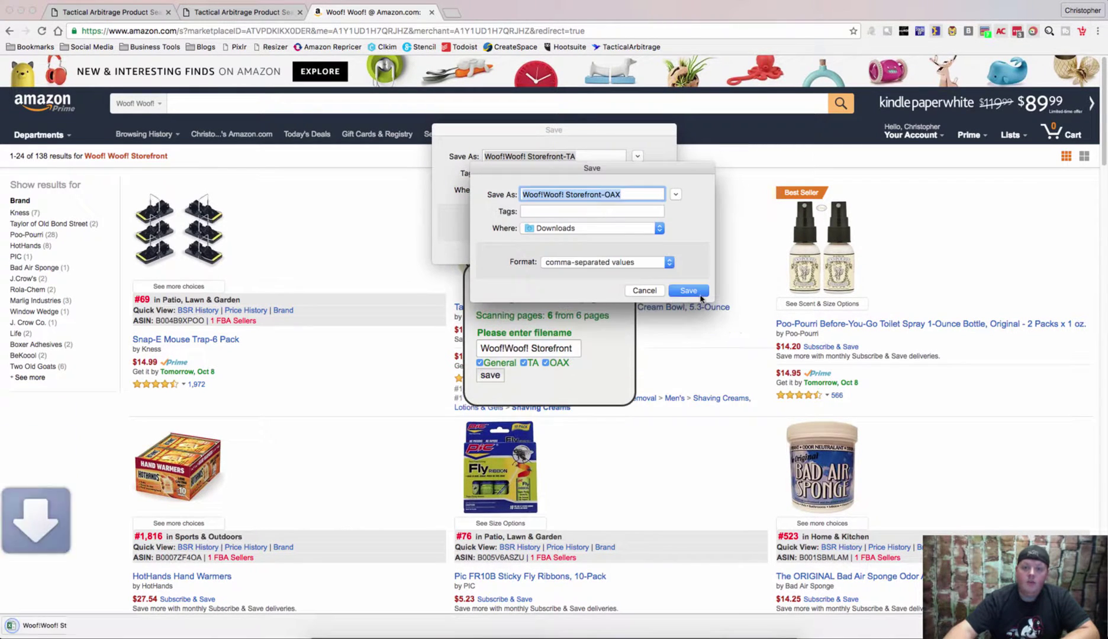
click(689, 290)
click(650, 252)
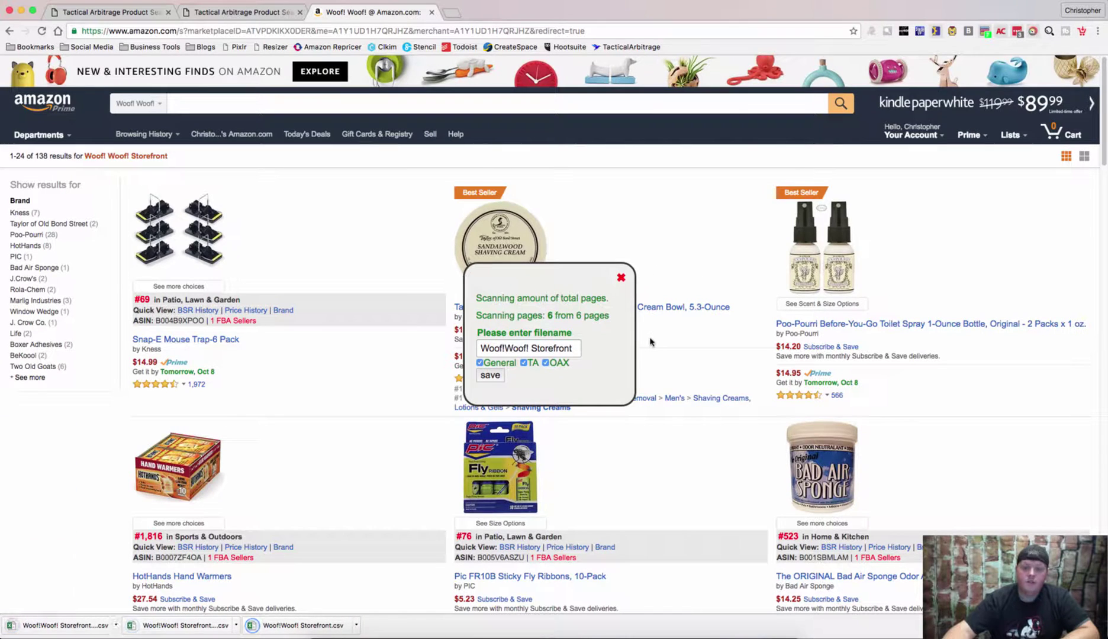
click(1098, 625)
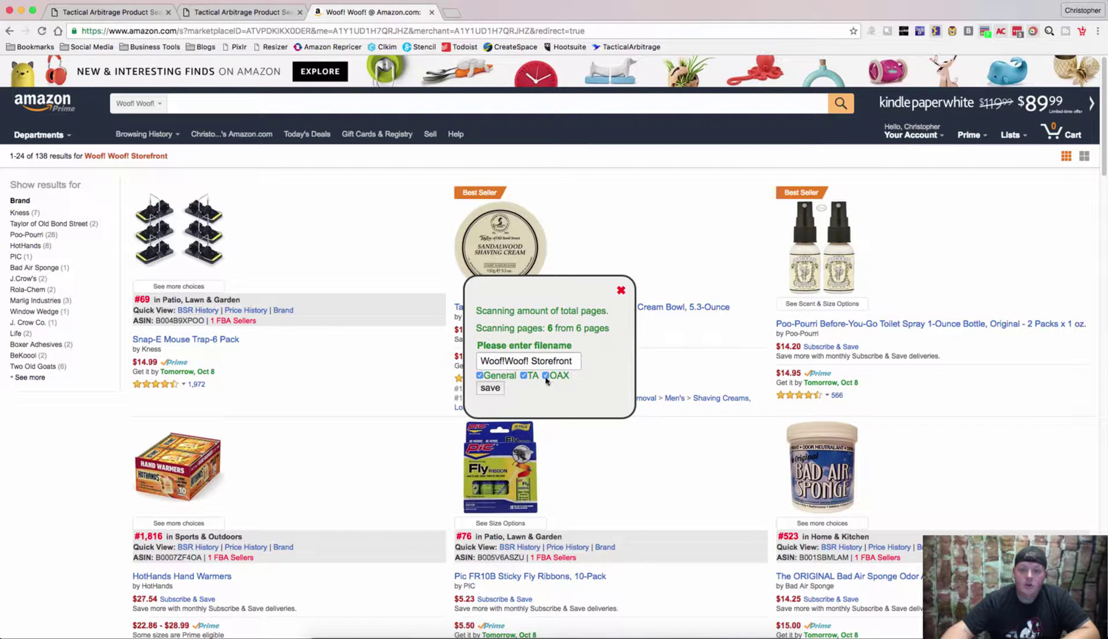
click(621, 292)
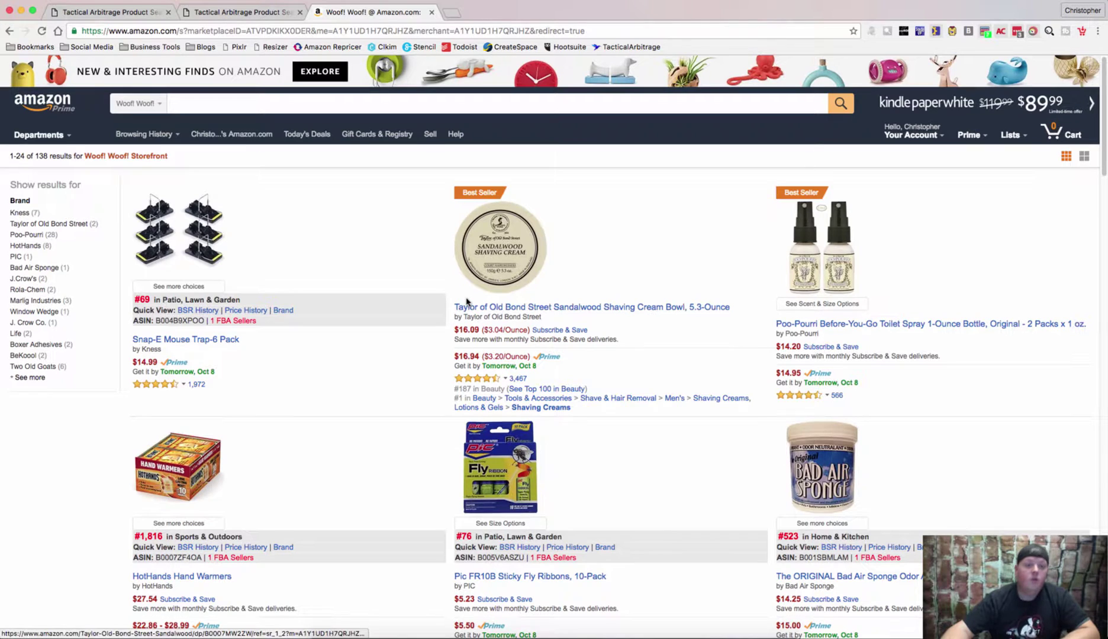
Check the search scope, leave it unchanged, and return to the Amazon home page.
click(155, 103)
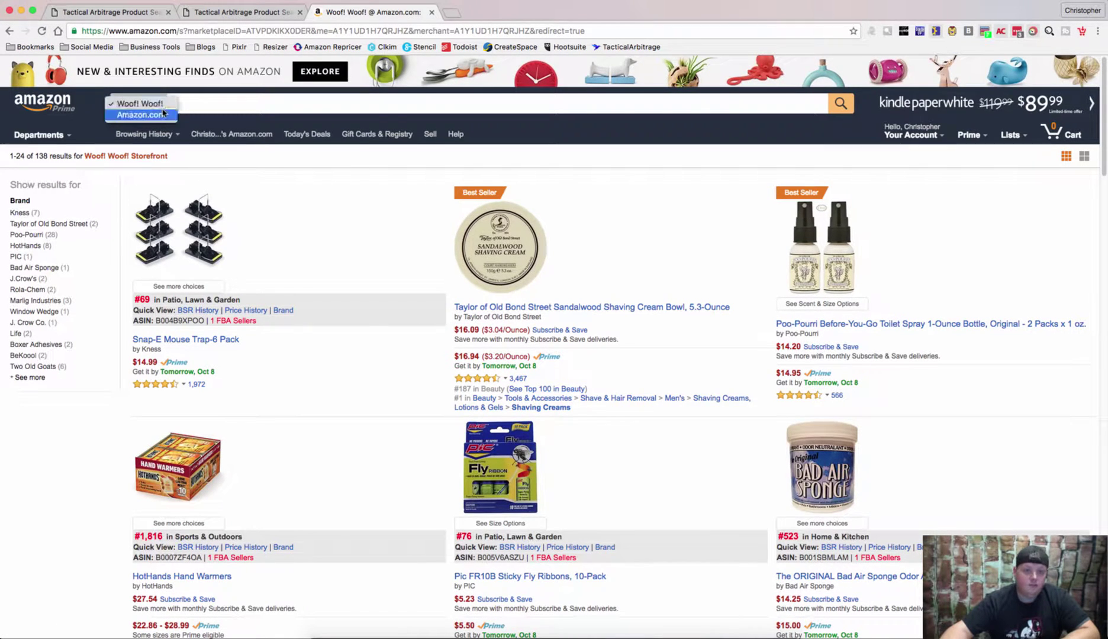
click(67, 110)
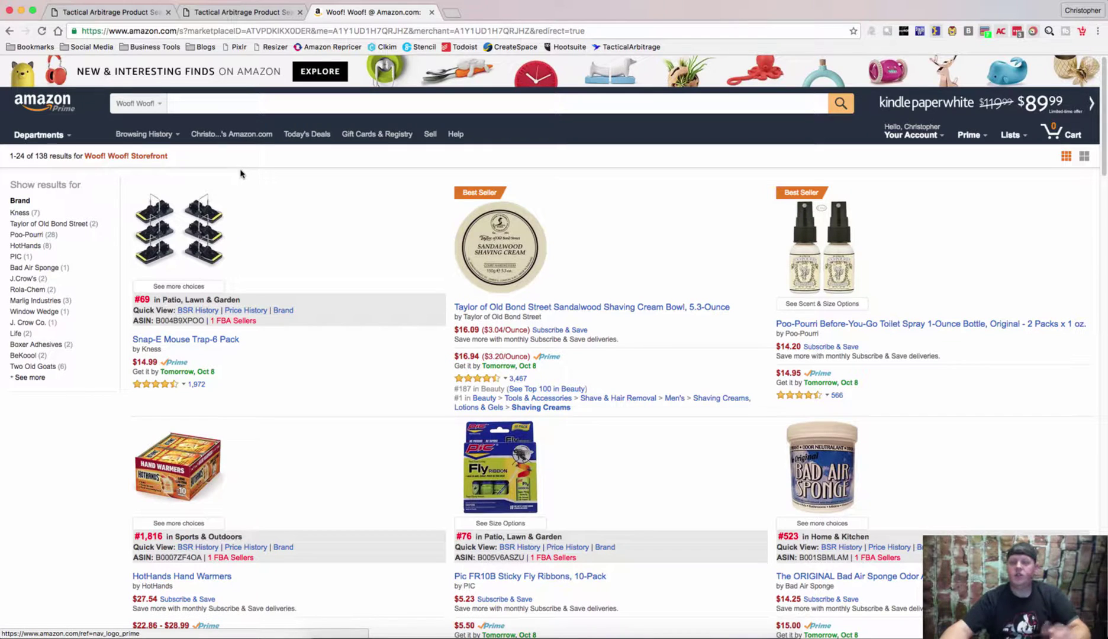
click(216, 103)
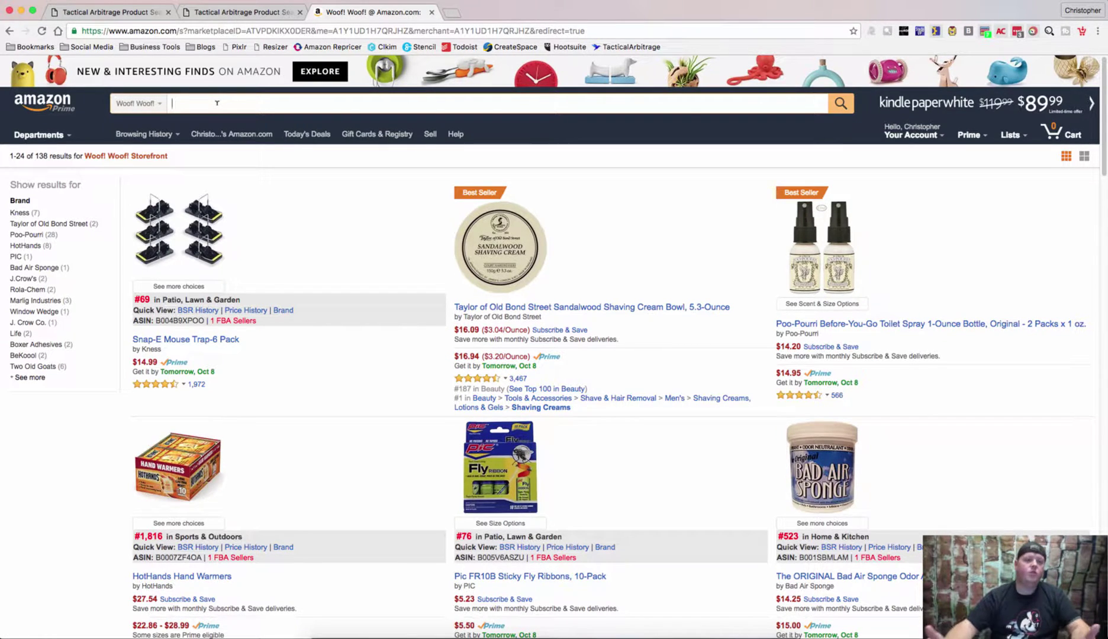
text(hasbro)
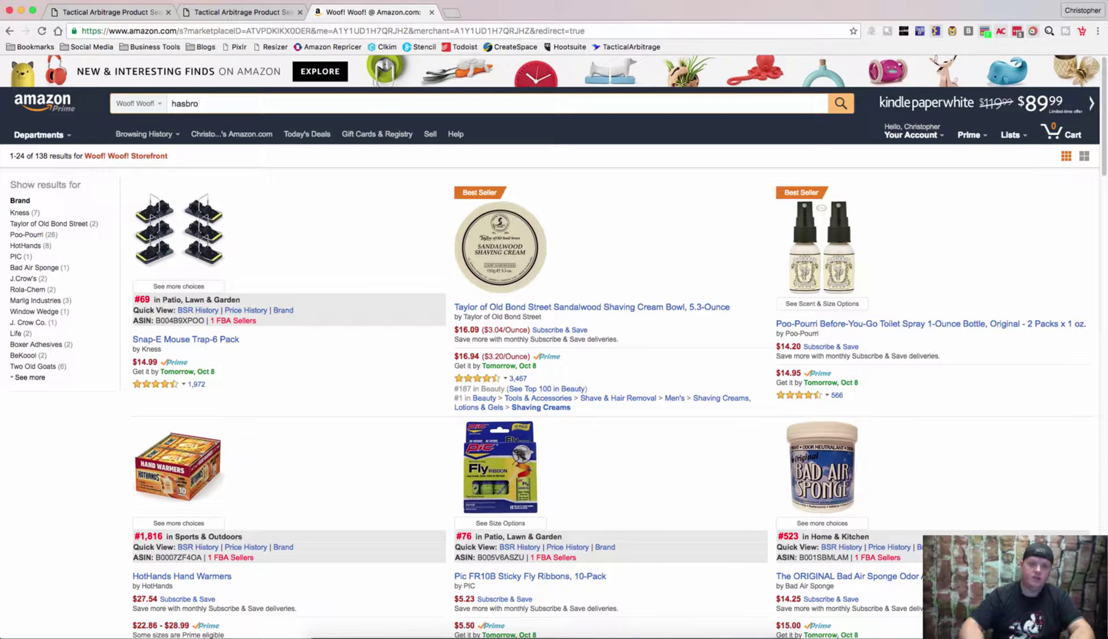
click(55, 109)
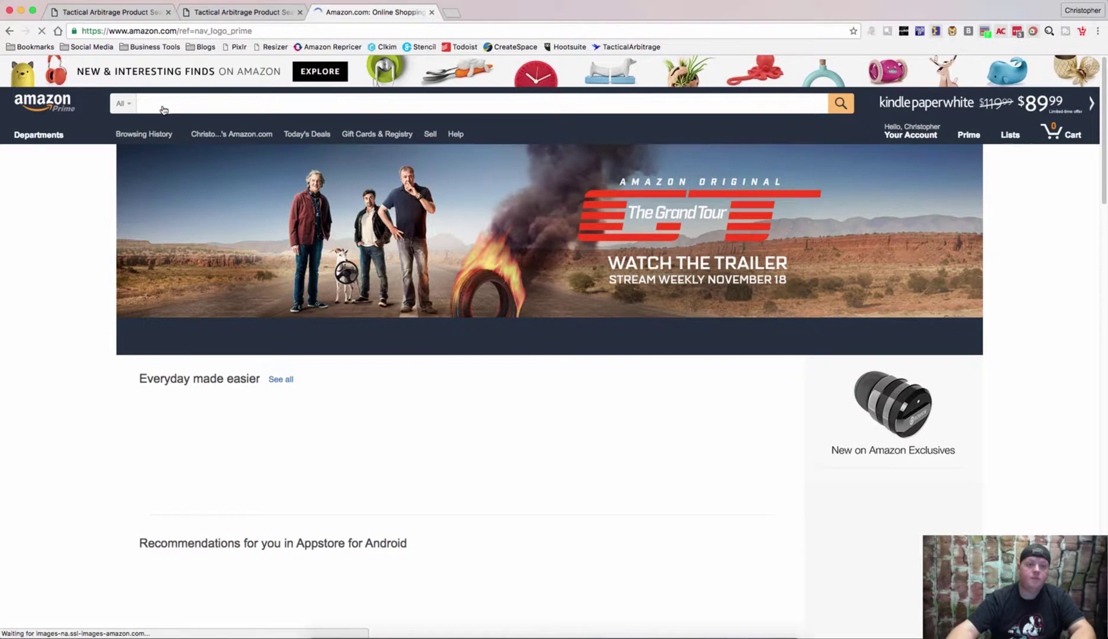
Search 'hasbro' in Toys & Games and filter results to ages 5 to 7 Years.
text(T)
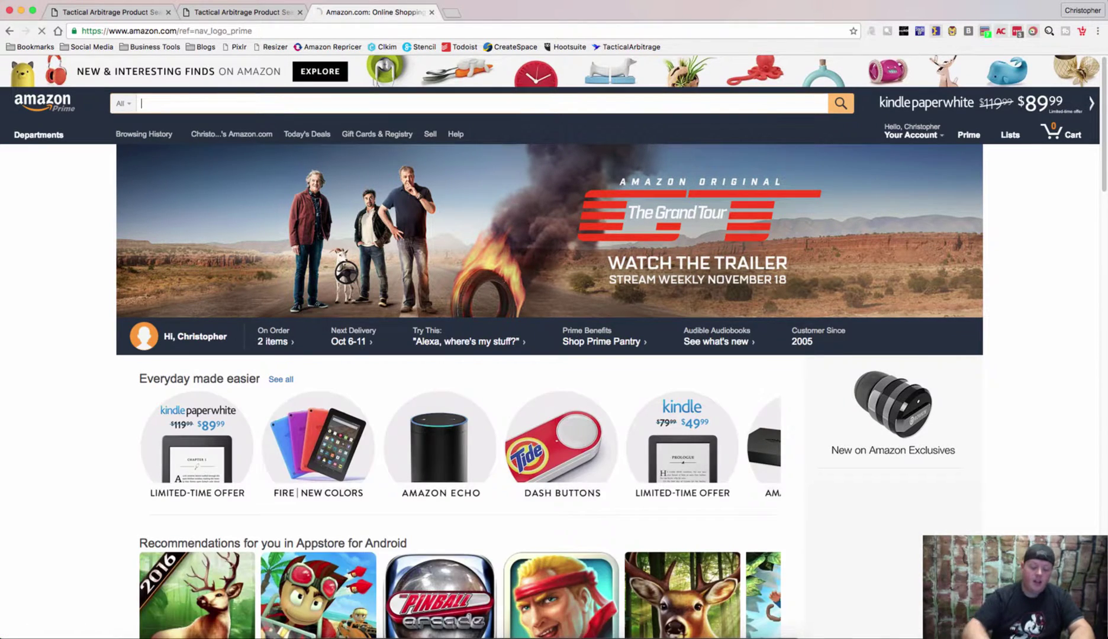
text(hasbro)
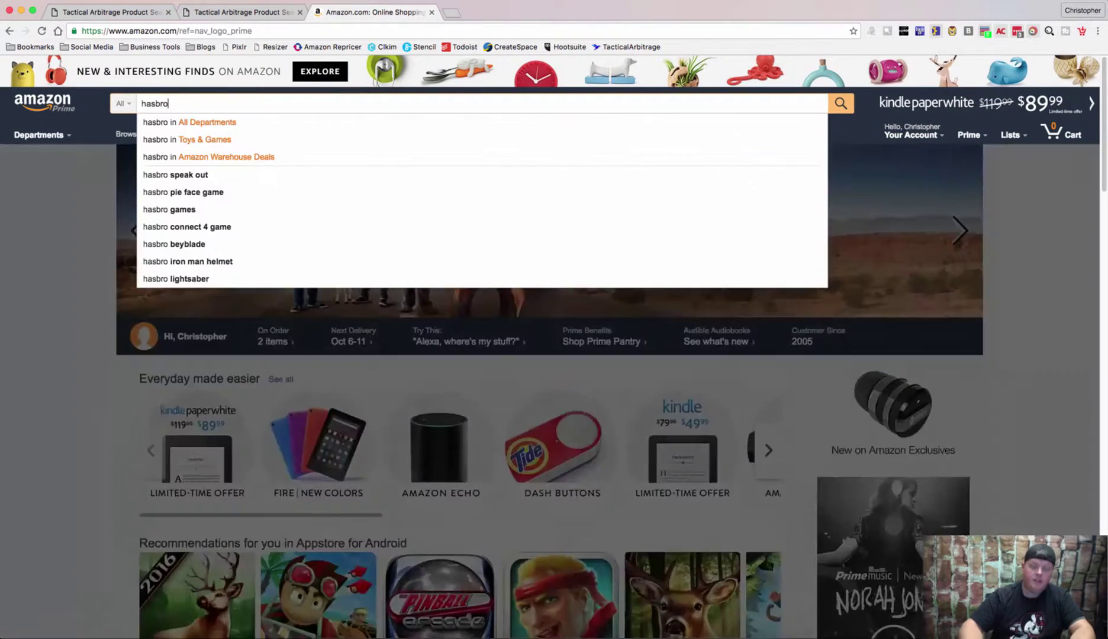
click(205, 139)
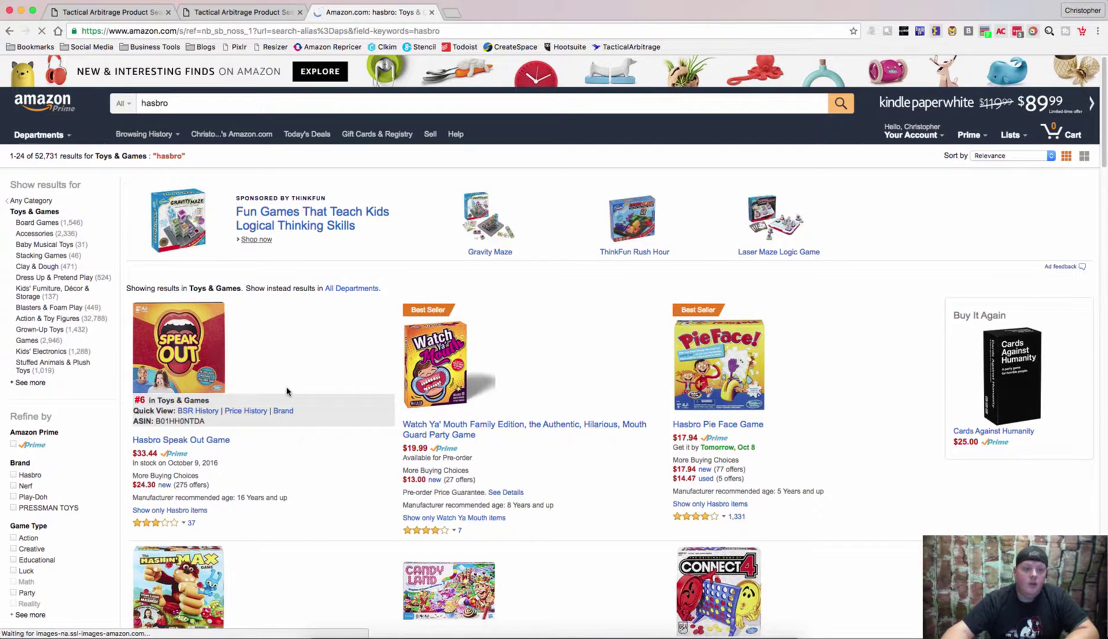
scroll(286, 391, down, 5)
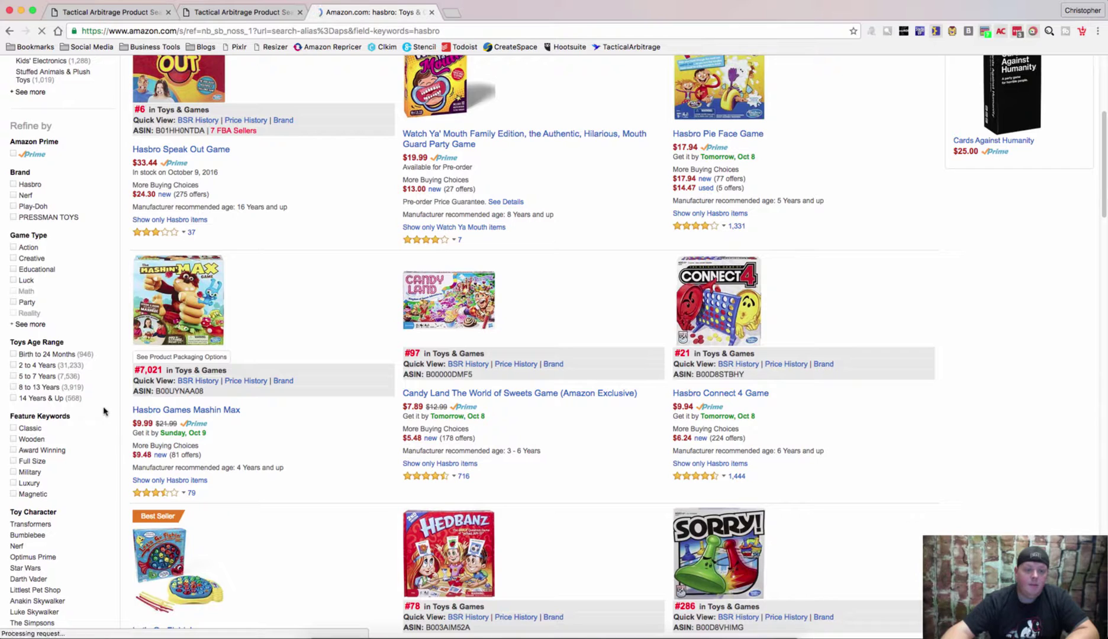
click(15, 380)
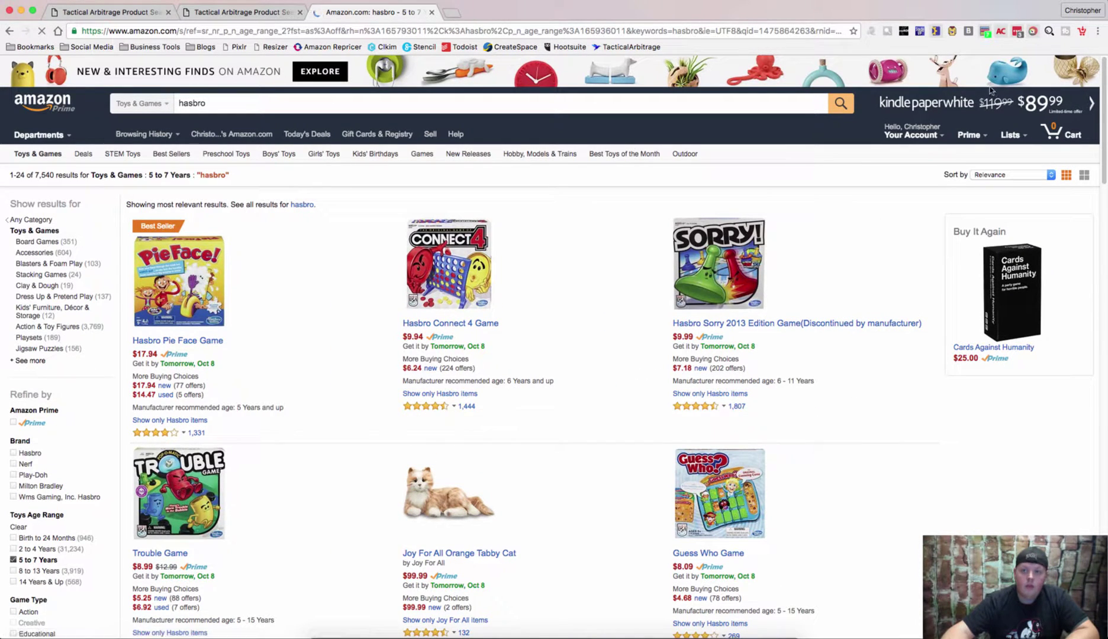
Start StoreFront Stalker PRO's 'All ASIN From this Seller/Page' scan on the filtered Hasbro results.
right_click(871, 31)
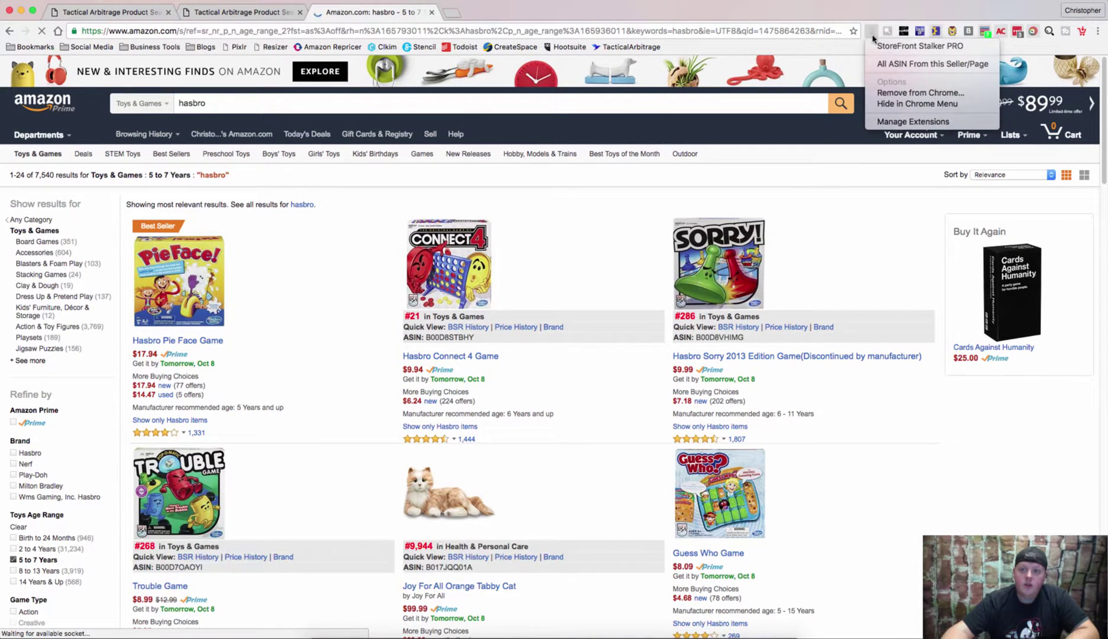
click(913, 65)
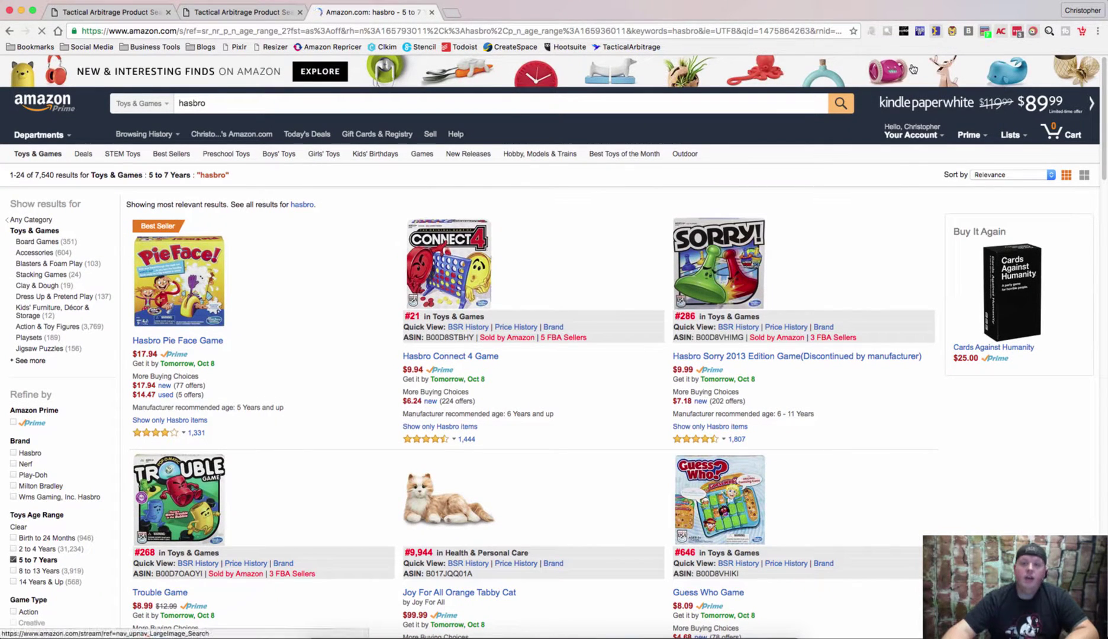